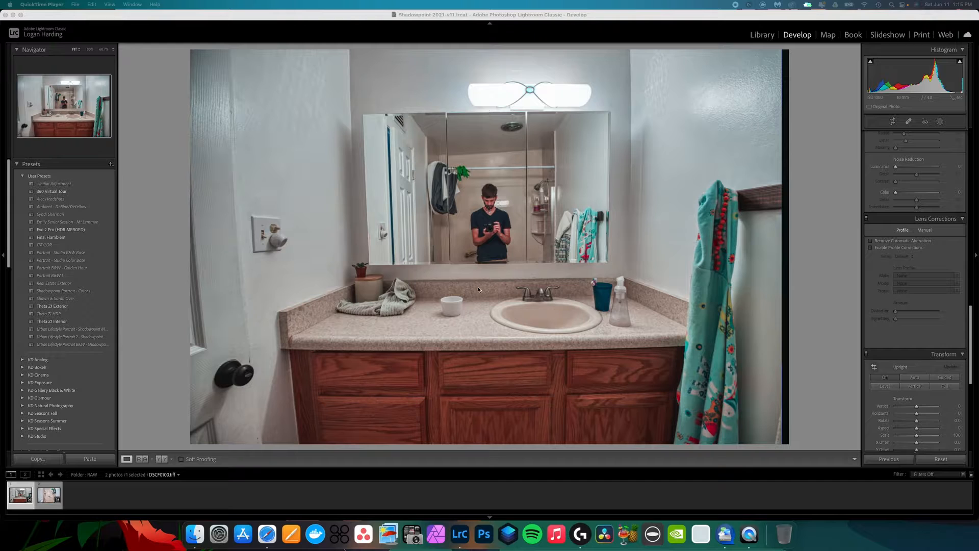
- Open the vanity photo DSCF0100.tiff and the shower photo DSCF0103.tiff together as layers in Photoshop
left_click(44, 500)
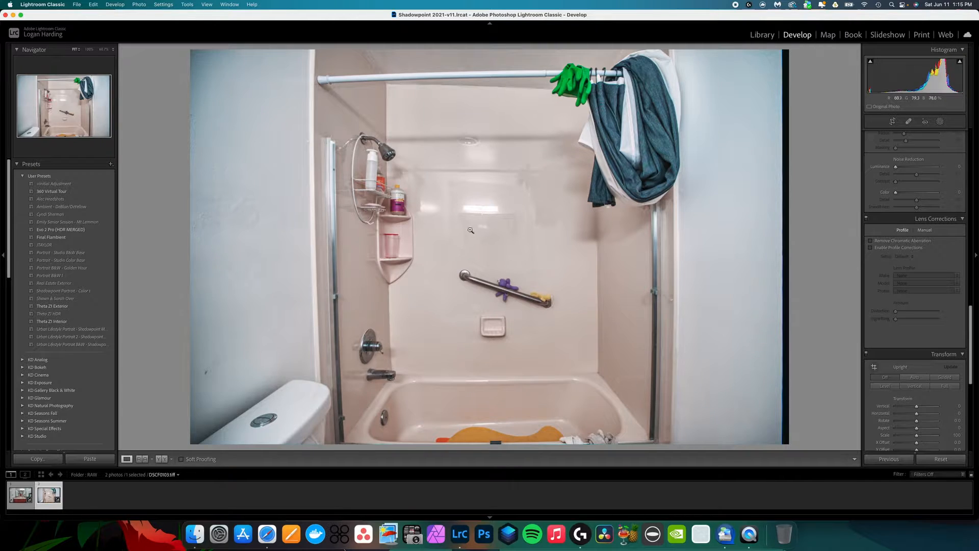
left_click(19, 495)
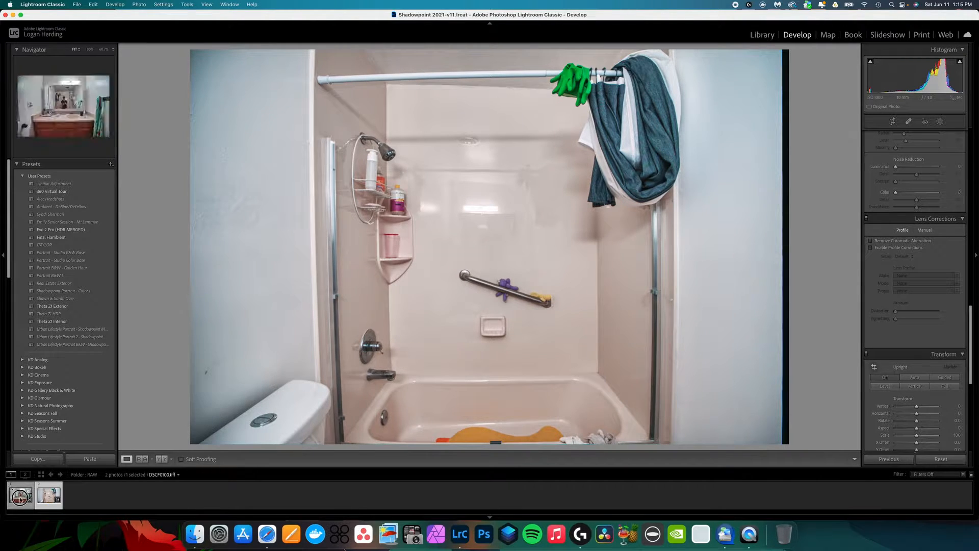
left_click(49, 494)
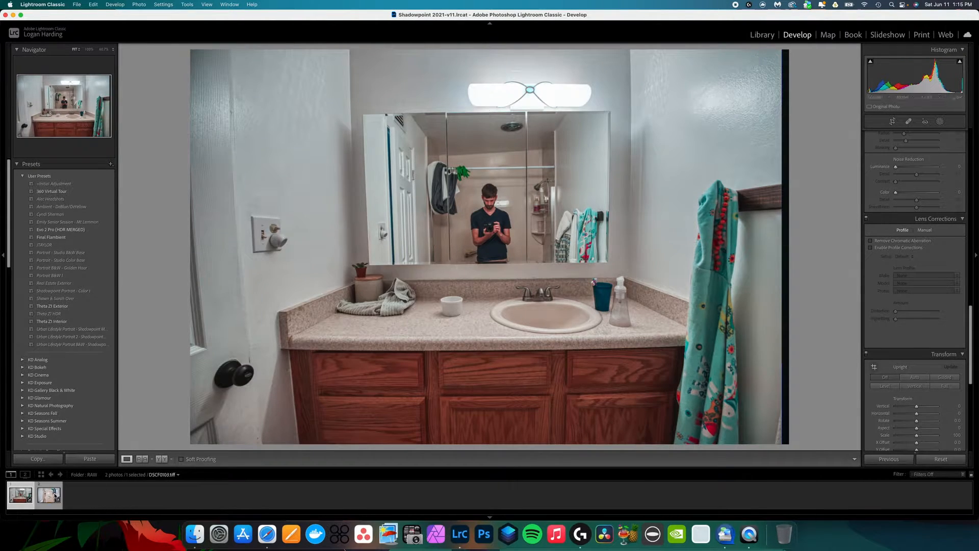
left_click(19, 495)
right_click(49, 498)
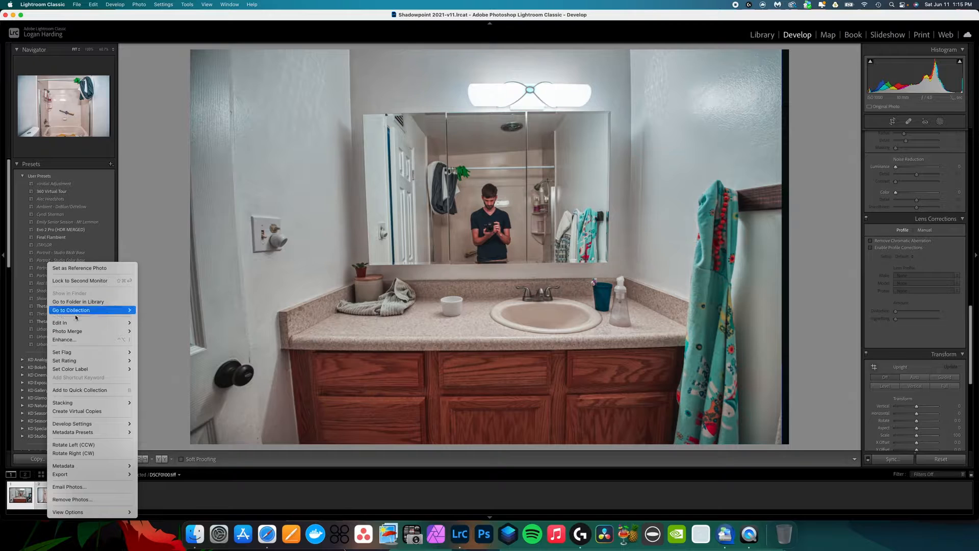
mouse_move(81, 323)
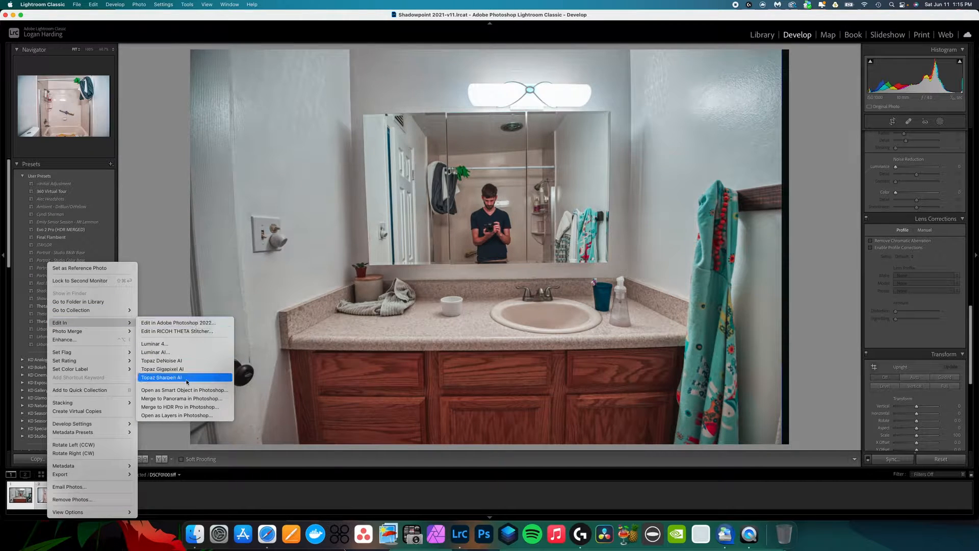
left_click(190, 420)
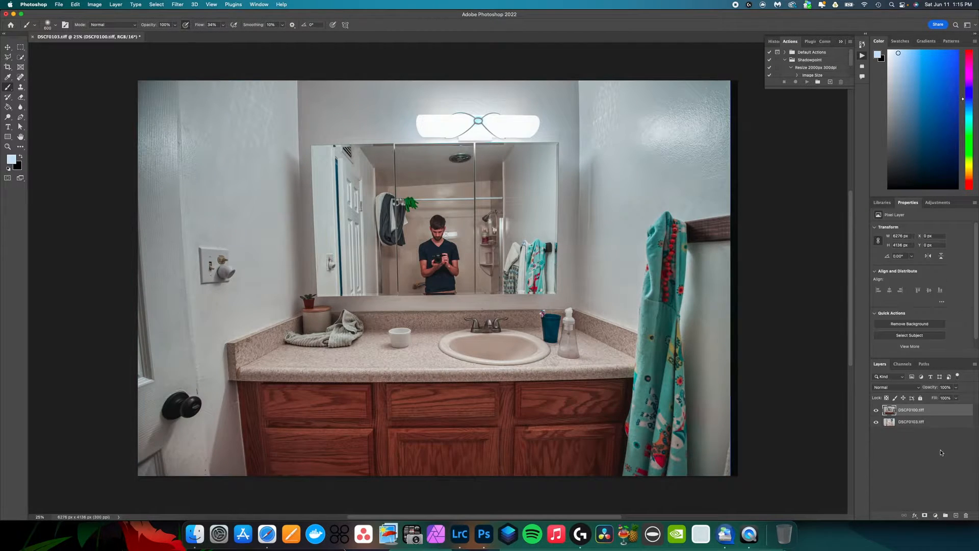
- Move the DSCF0100.tiff layer below DSCF0103.tiff and hide the DSCF0103.tiff layer
left_click_drag(877, 412, 923, 439)
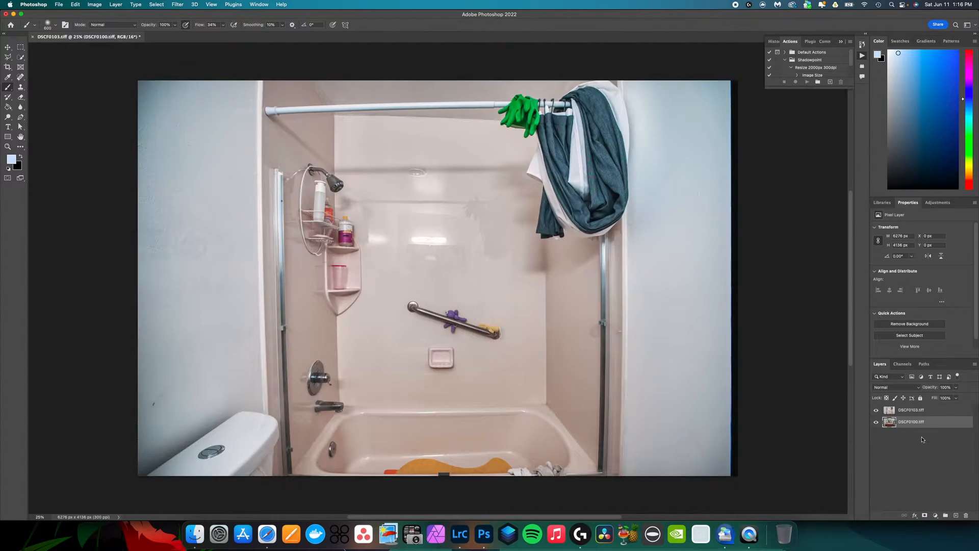
left_click(877, 411)
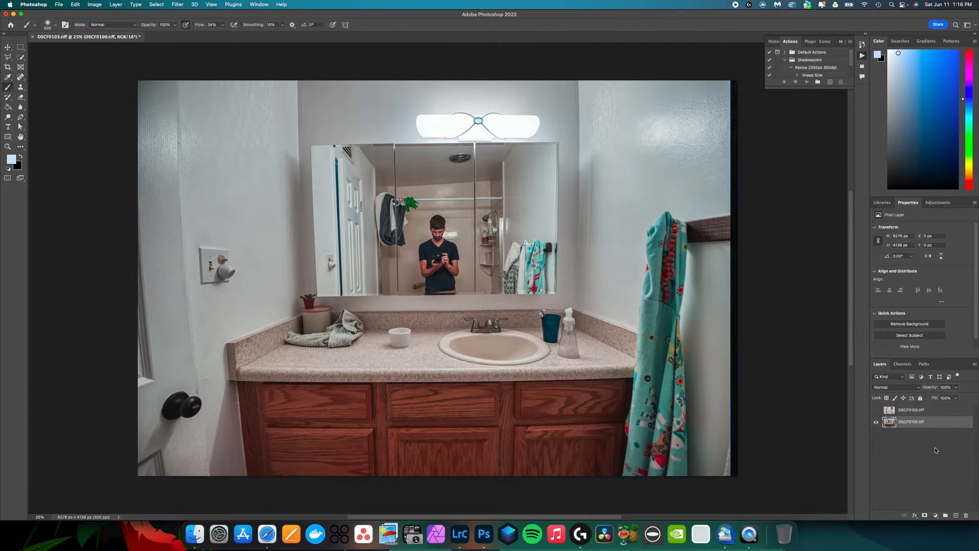
- Duplicate the DSCF0100.tiff layer, naming the copy AMBIENT and the original FLASH
key("super+j")
type("AMB")
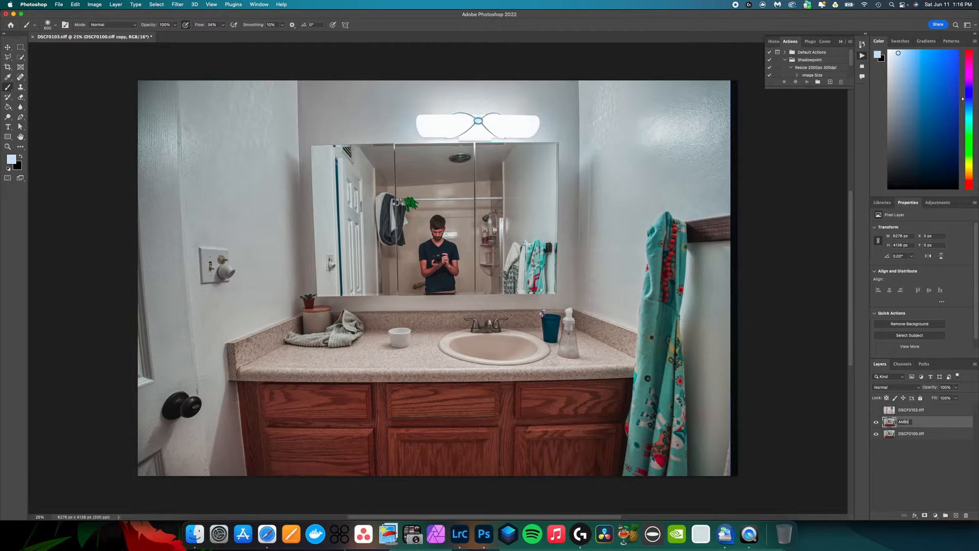
type("IENT")
key("Return")
left_click(911, 434)
type("FLASH")
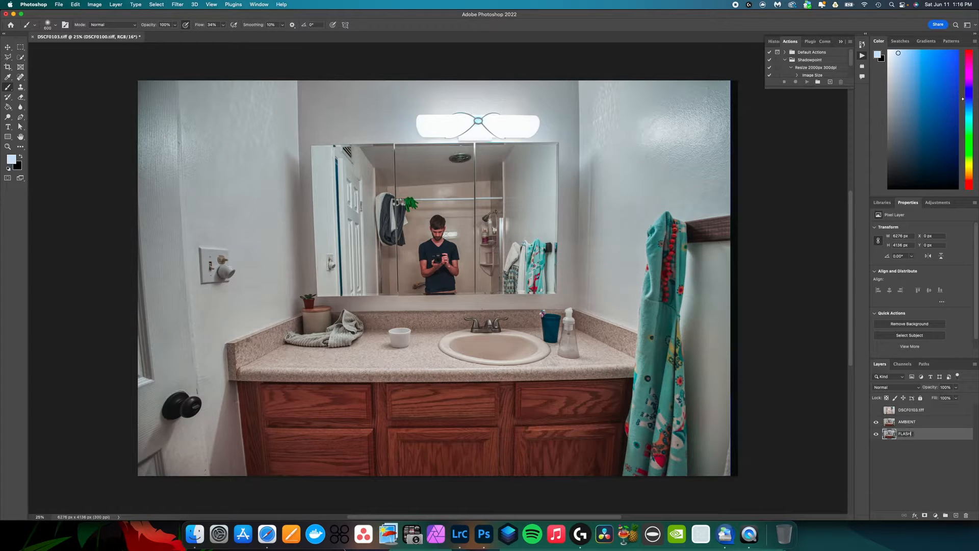
key("Return")
- Combine the AMBIENT and FLASH layers into one layer group
left_click(922, 425)
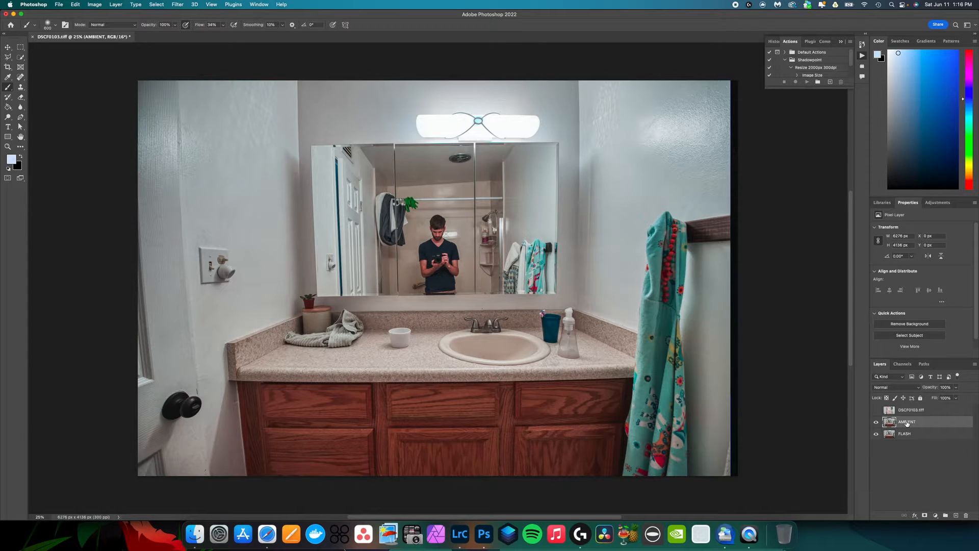
left_click(907, 435)
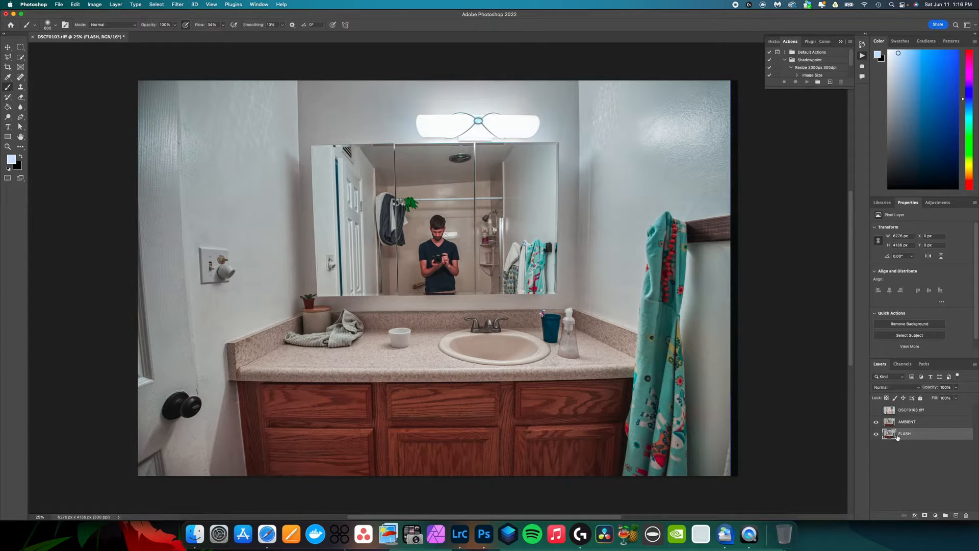
left_click(900, 424)
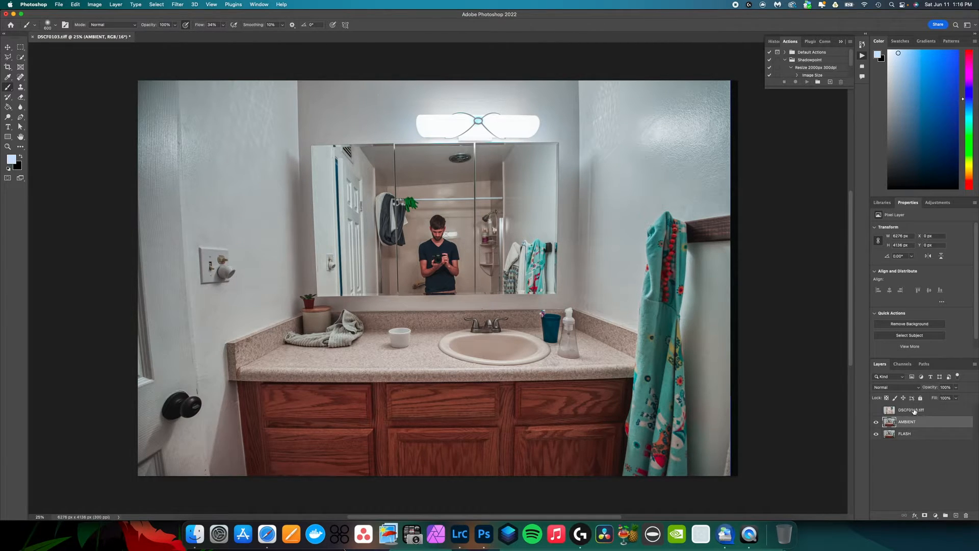
left_click(922, 438, "shift")
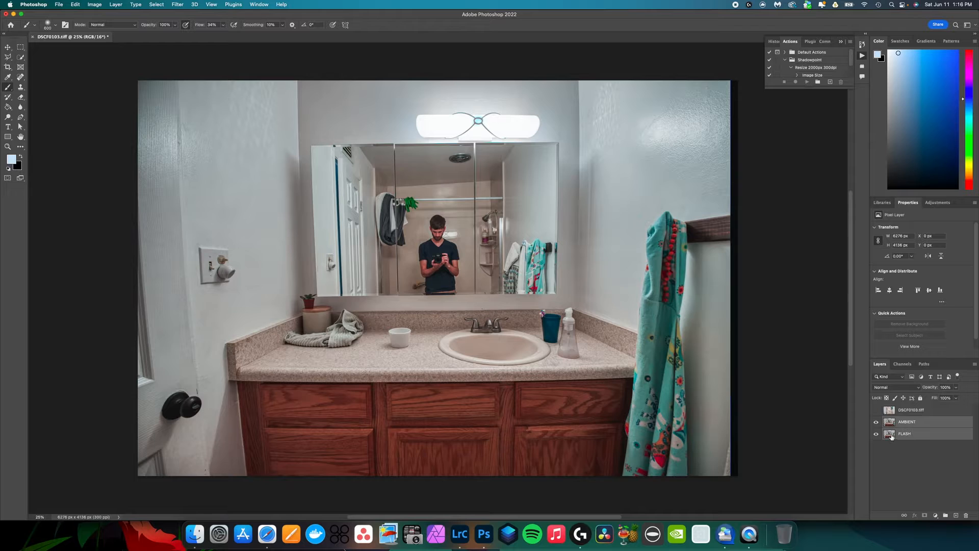
key("super+g")
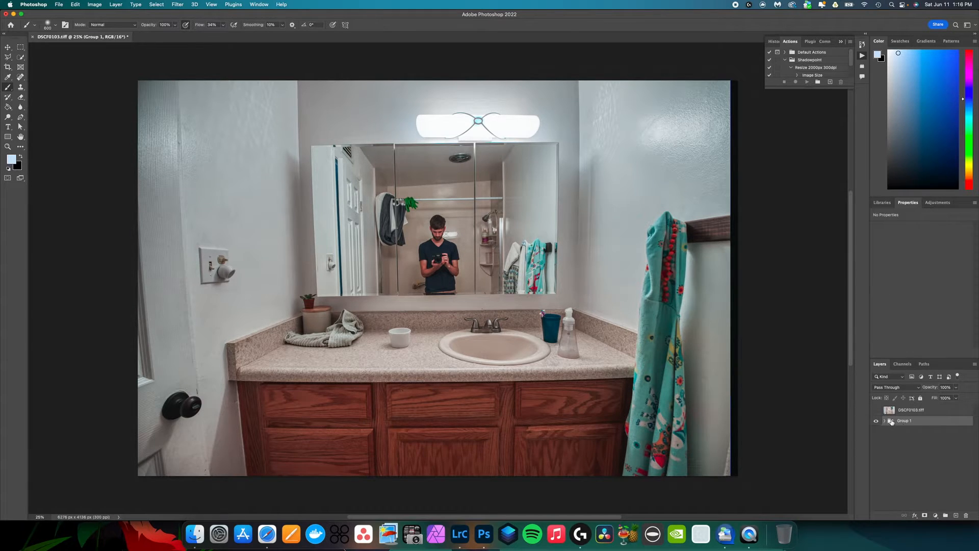
- Show the DSCF0103.tiff layer and place a duplicate of Group 1 above it, merged into a single layer
left_click(876, 411)
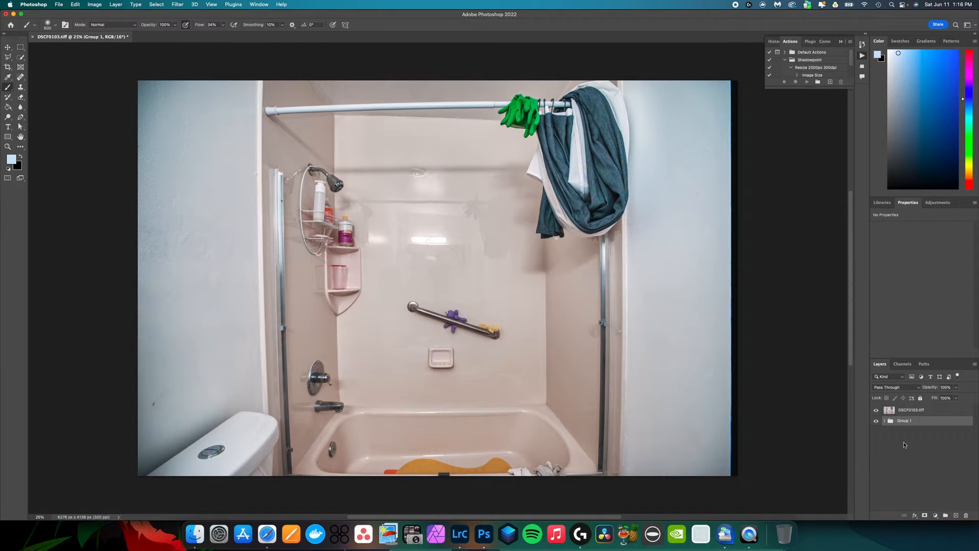
key("super+j")
left_click_drag(909, 423, 907, 406)
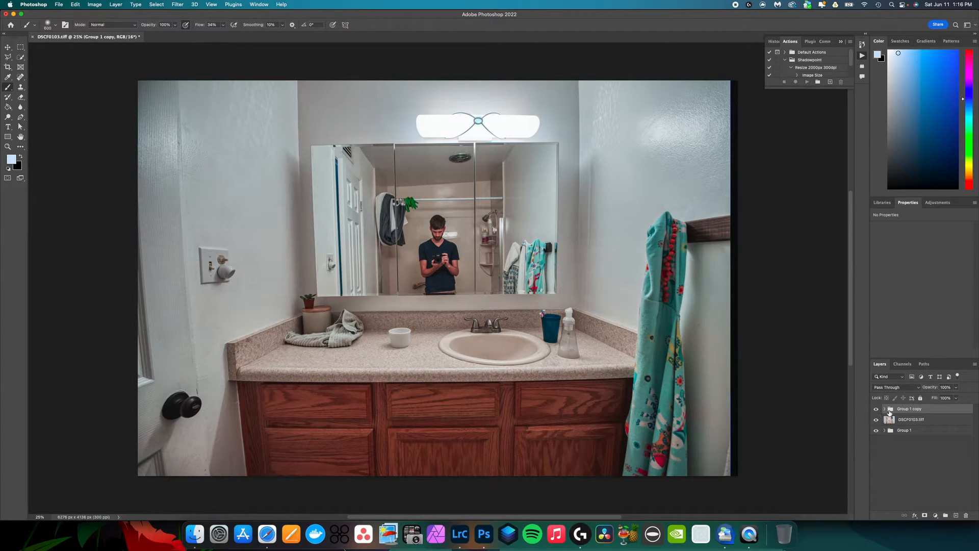
right_click(909, 410)
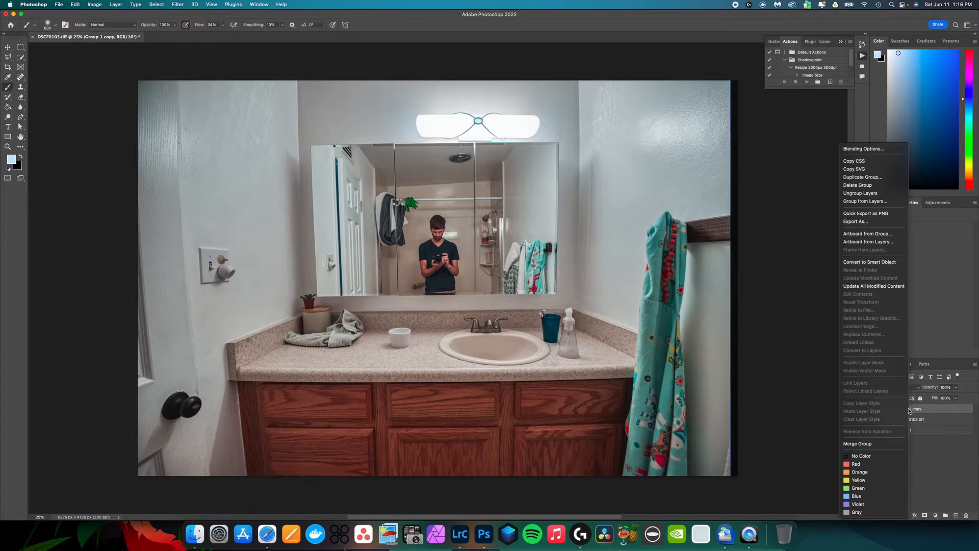
left_click(858, 443)
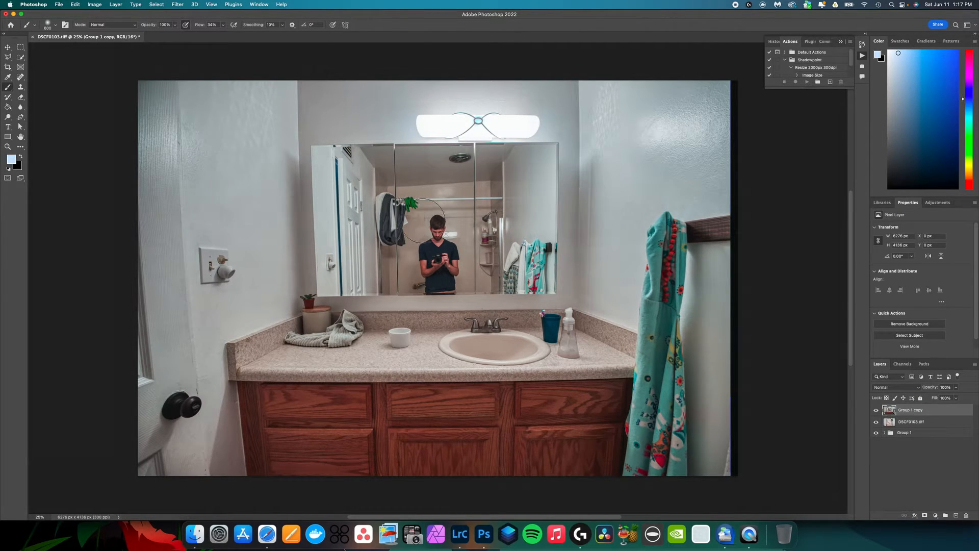
- Outline the middle mirror panel with the Polygonal Lasso, delete it from the Group 1 copy layer, and deselect
key("l")
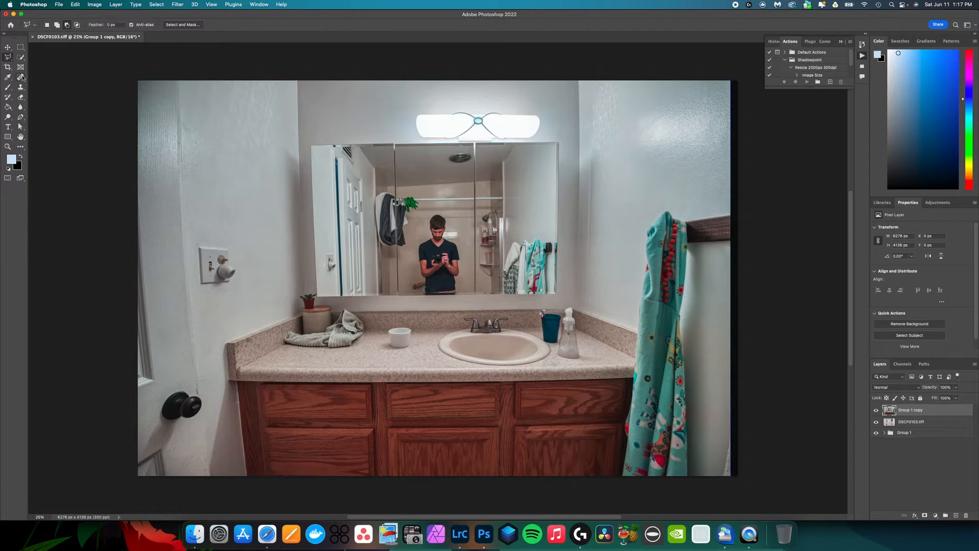
left_click_drag(9, 61, 55, 66)
scroll(431, 151, "up", 5)
scroll(432, 149, "up", 2)
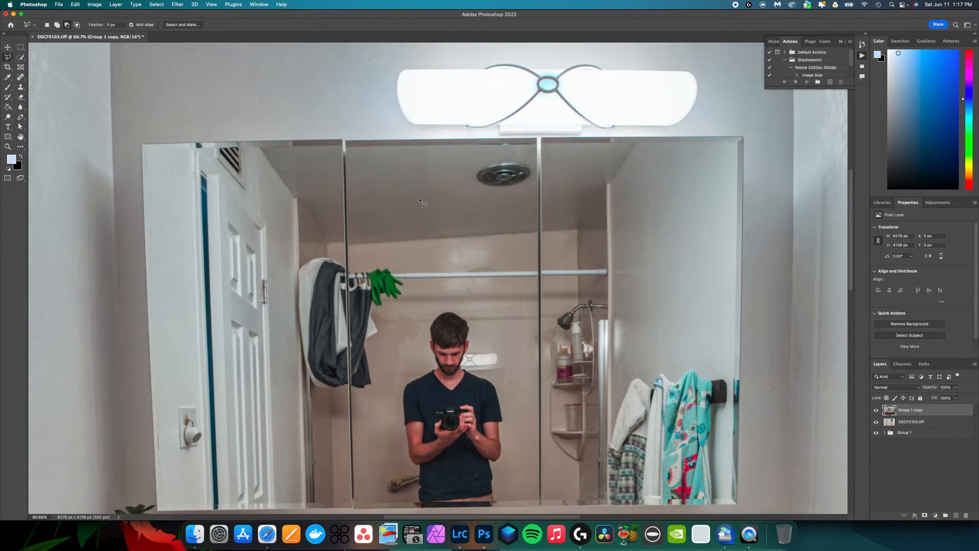
scroll(423, 202, "down", 3)
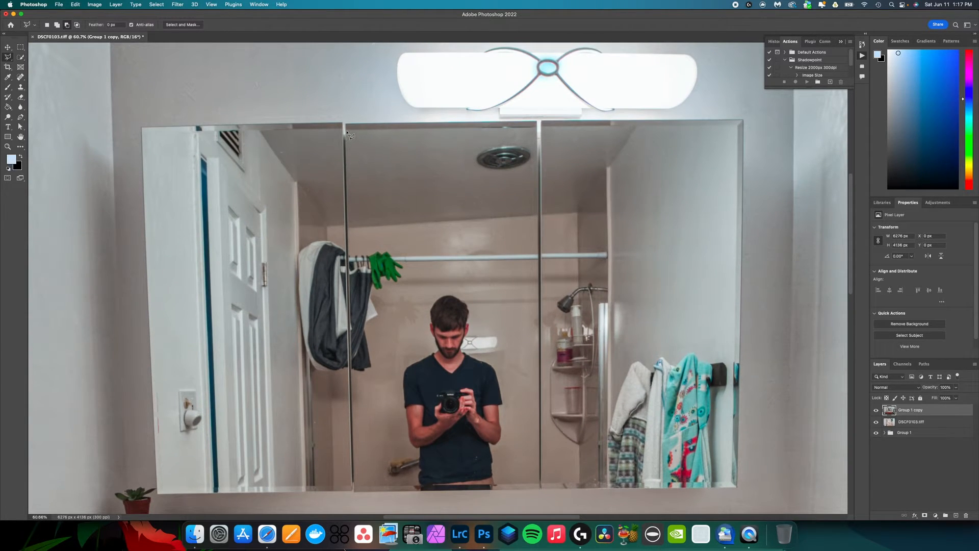
left_click(347, 133)
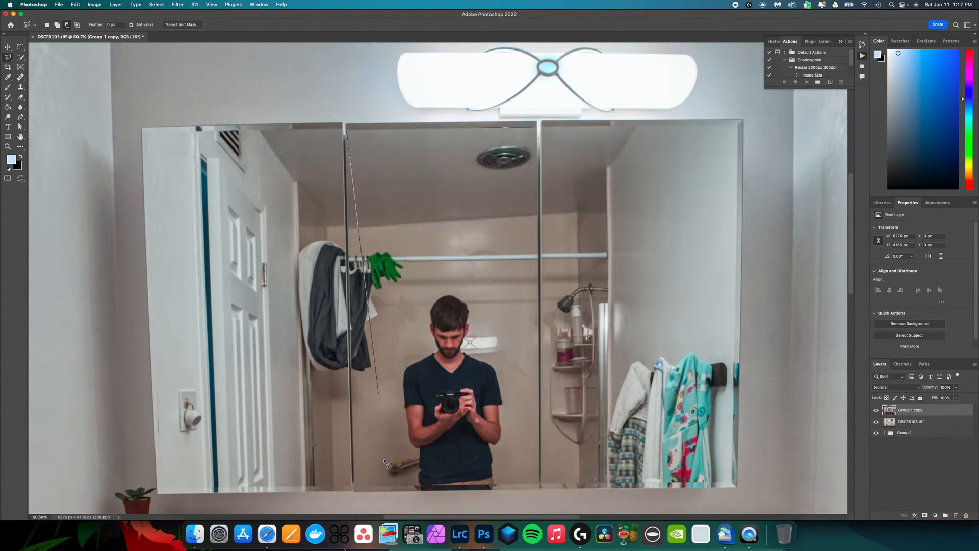
left_click(358, 487)
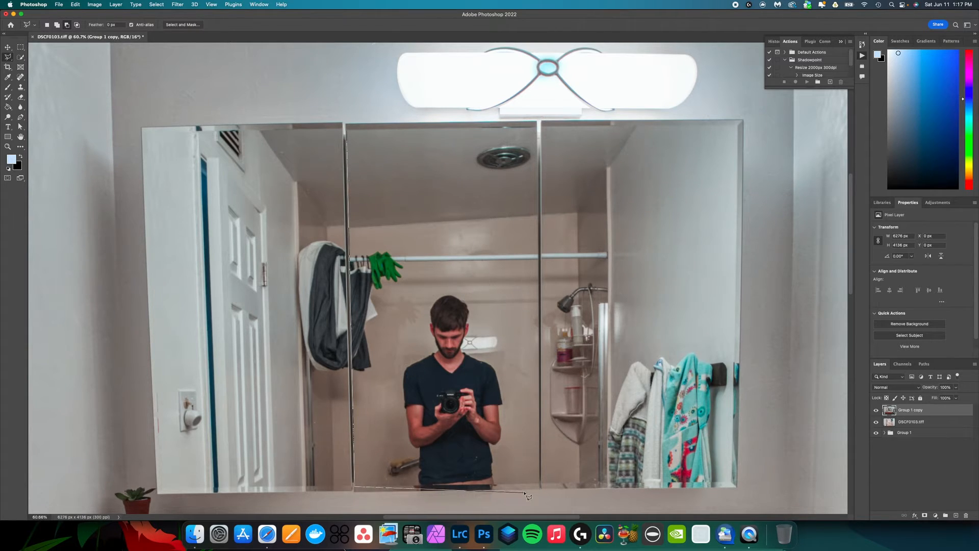
left_click(539, 485)
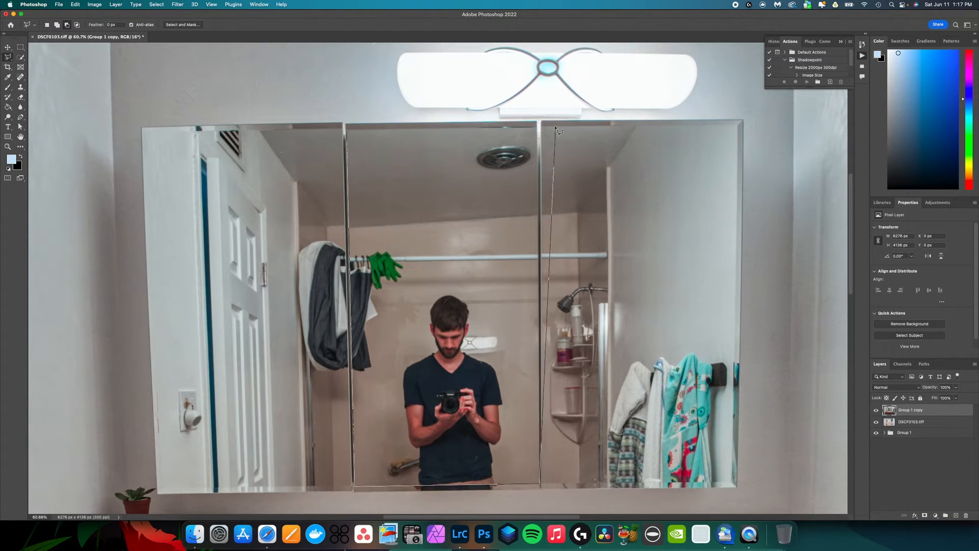
left_click(537, 128)
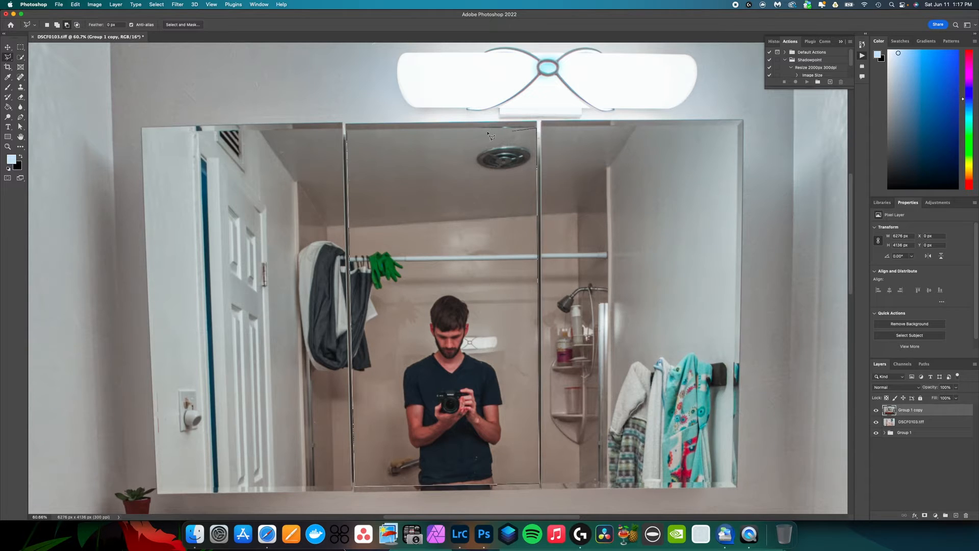
left_click(348, 131)
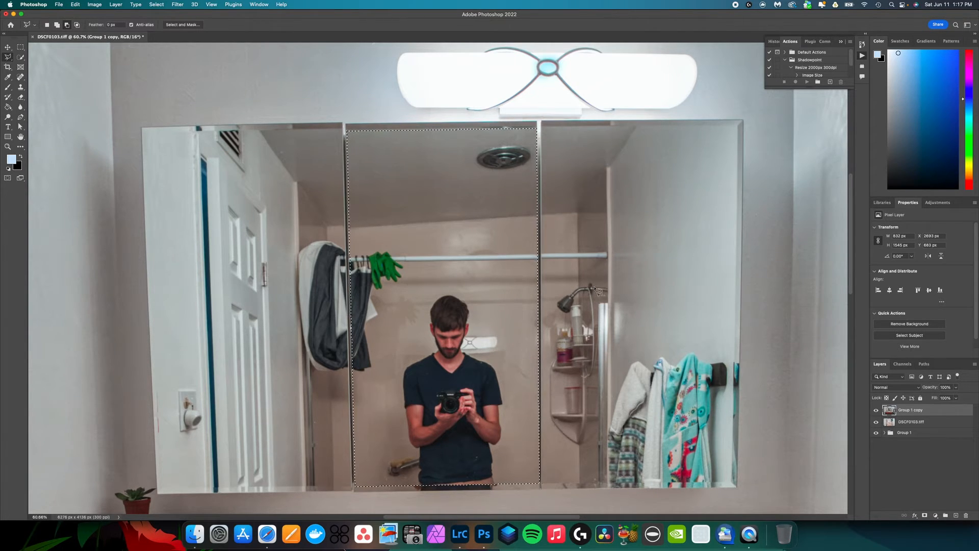
scroll(540, 321, "down", 2)
scroll(540, 322, "down", 3)
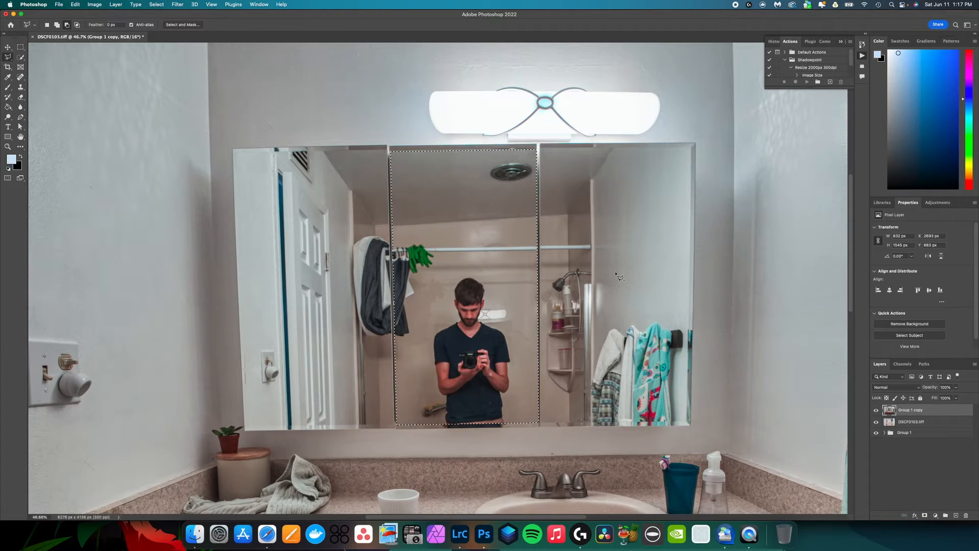
key("Delete")
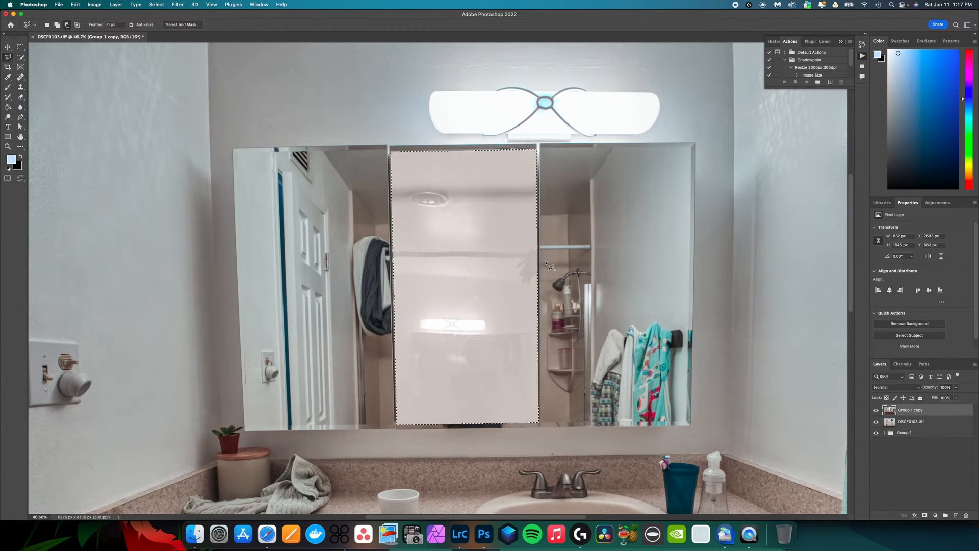
key("super+d")
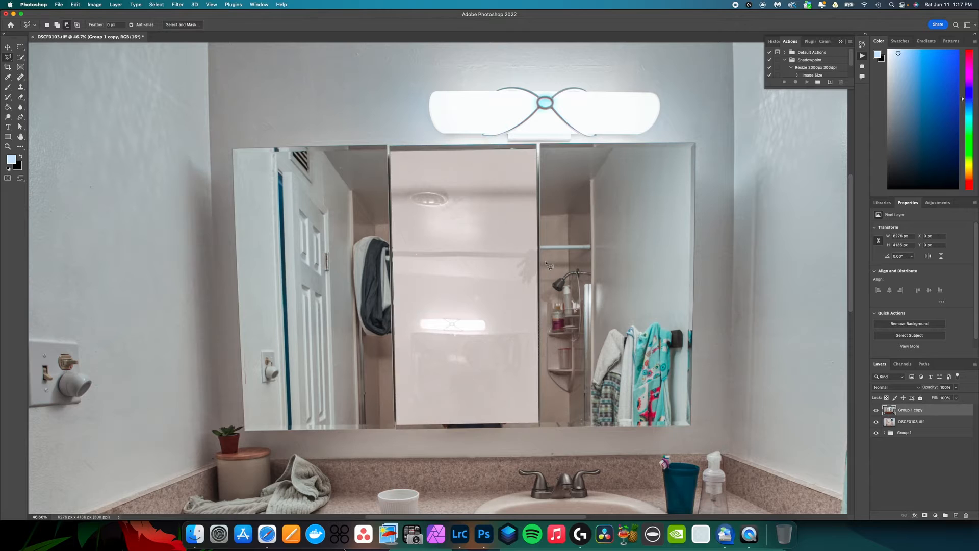
- Free-transform the DSCF0103.tiff layer, scaling it down to about 43.6% and placing the shower photo behind the middle mirror opening
scroll(495, 301, "down", 5)
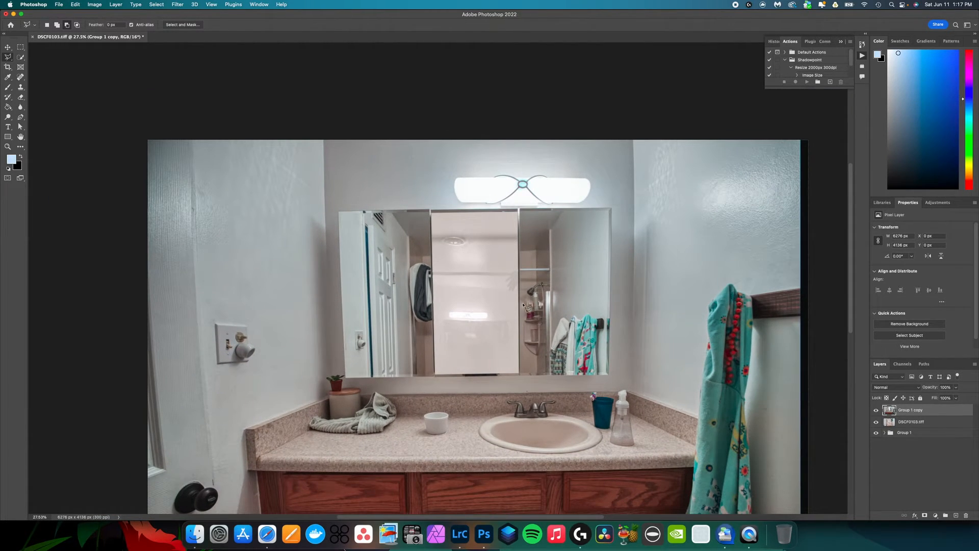
left_click(920, 423)
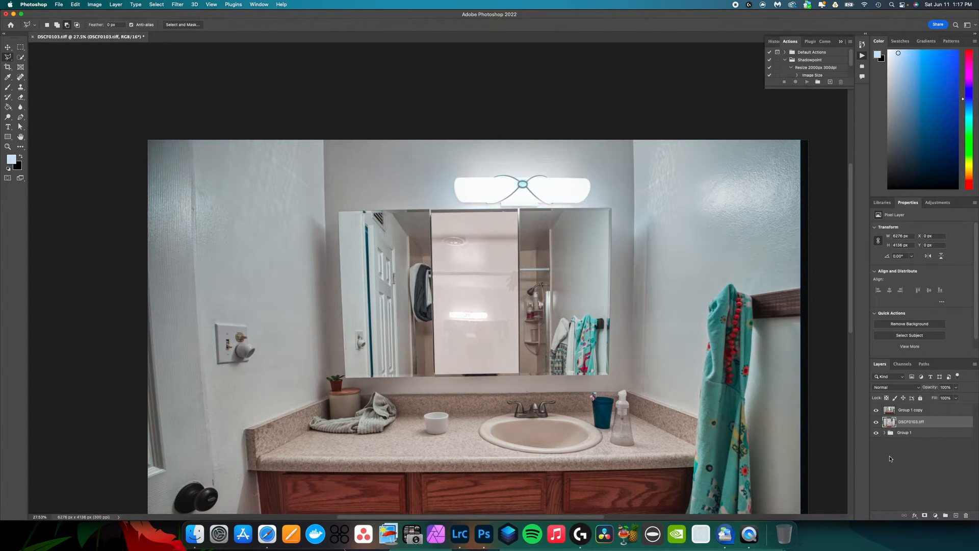
key("super+t")
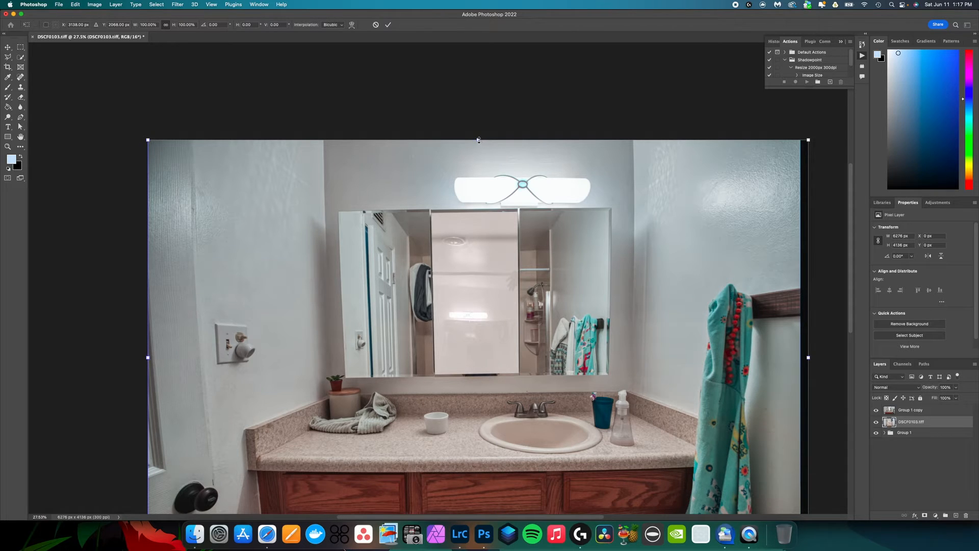
left_click_drag(478, 140, 478, 325)
left_click_drag(487, 369, 483, 309)
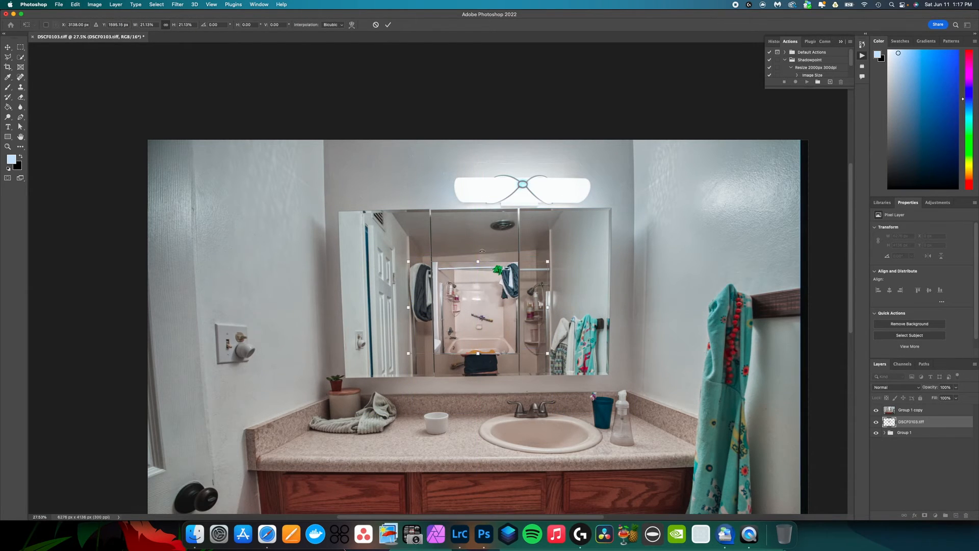
left_click_drag(478, 261, 478, 213)
left_click_drag(476, 320, 477, 406)
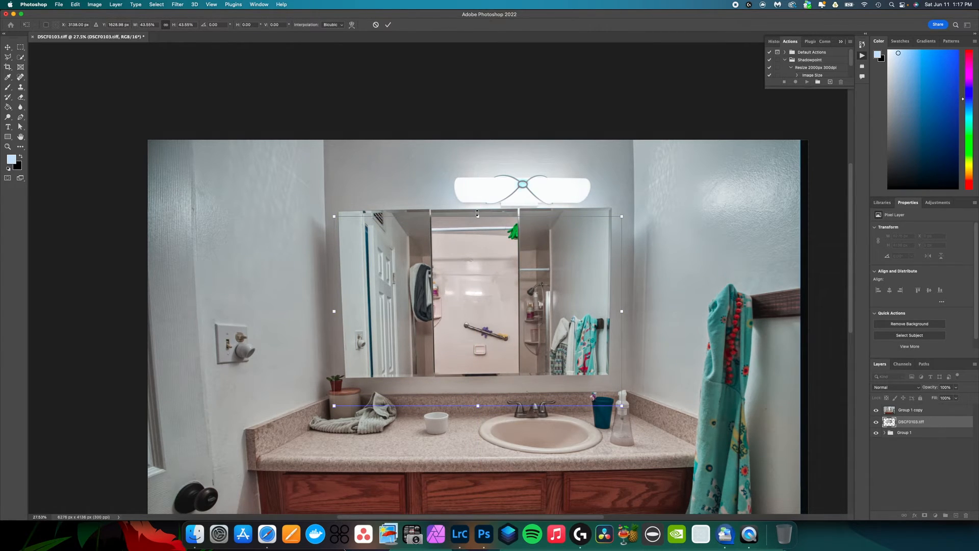
- Refine the shower photo's scale to about 37.7% and align it with the height of the middle mirror panel
left_click_drag(477, 214, 477, 205)
left_click_drag(470, 294, 473, 301)
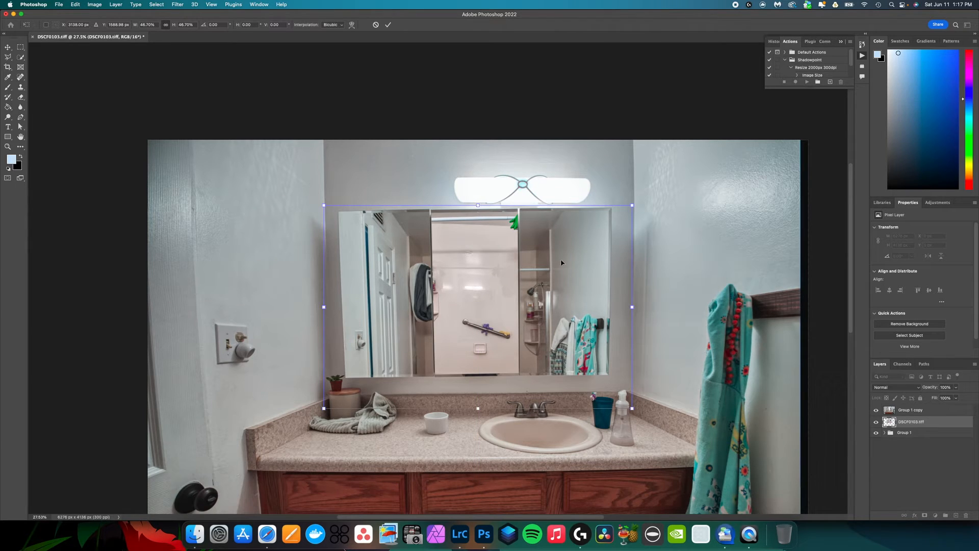
left_click_drag(478, 205, 478, 228)
left_click_drag(473, 286, 472, 275)
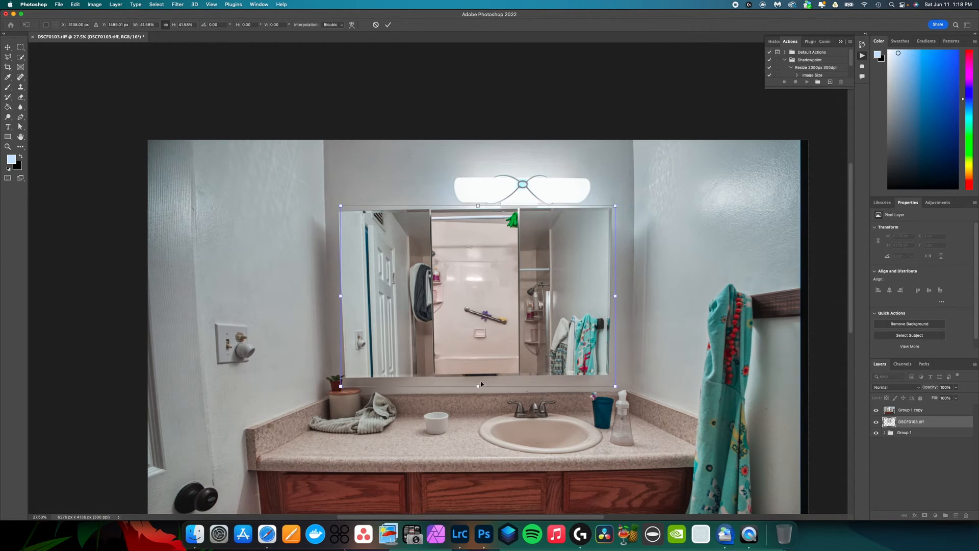
left_click_drag(478, 385, 479, 373)
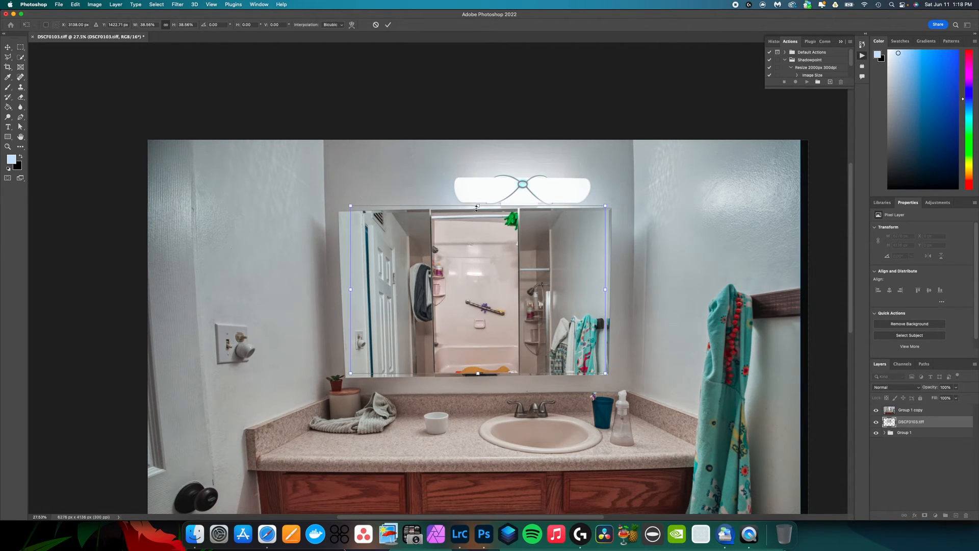
left_click_drag(477, 206, 477, 210)
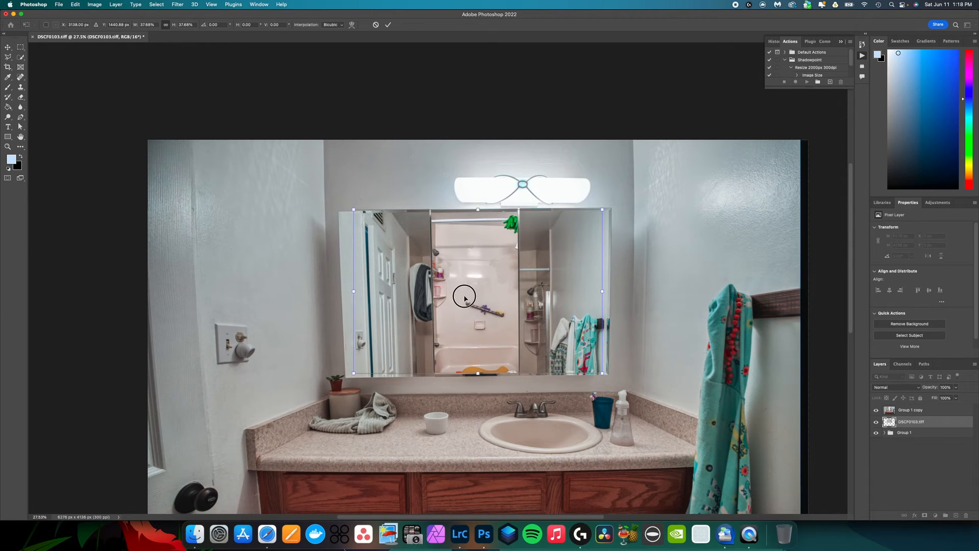
left_click_drag(465, 297, 463, 300)
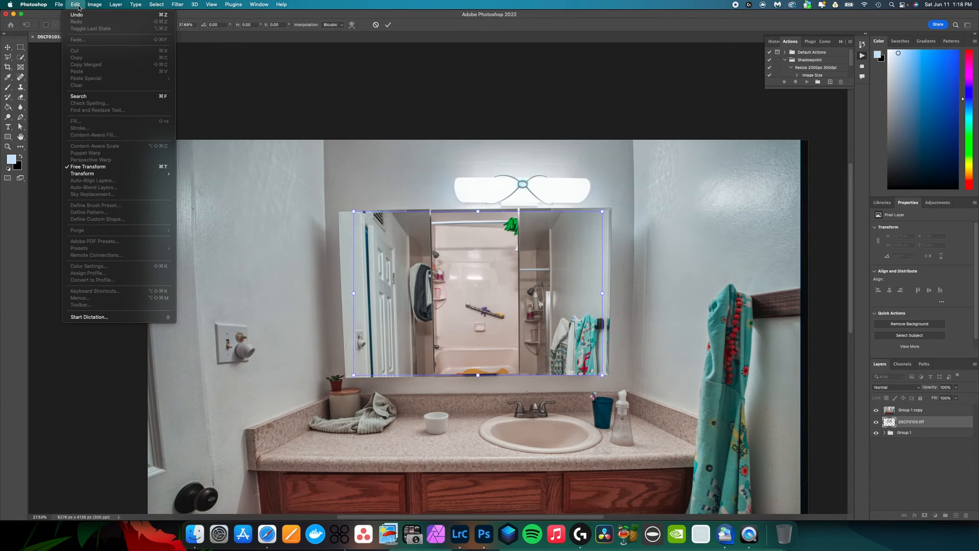
- Skew the shower photo by pulling its upper-left corner outward and nudging its lower-left corner, and apply the transform
mouse_move(97, 174)
left_click(221, 198)
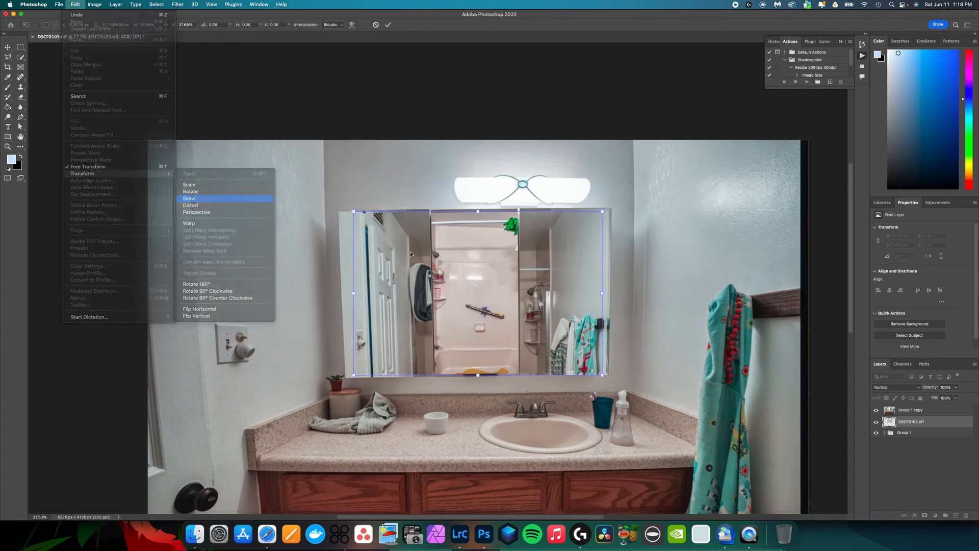
left_click_drag(355, 213, 286, 258)
left_click_drag(353, 377, 355, 380)
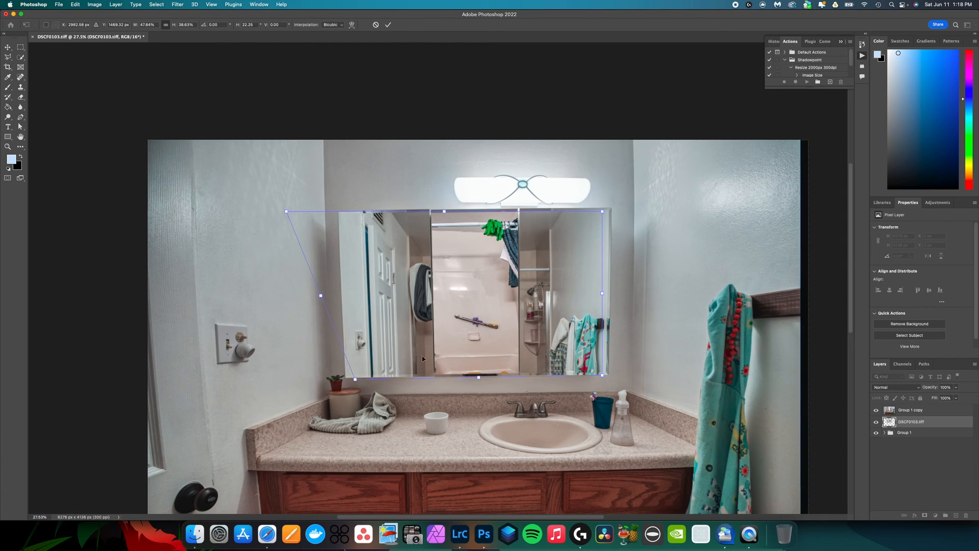
key("Return")
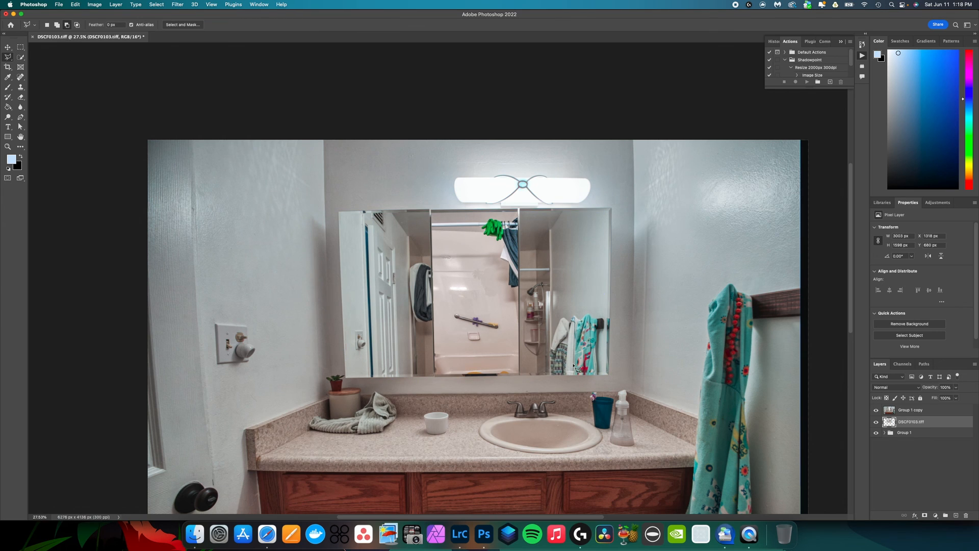
scroll(514, 308, "down", 2)
scroll(513, 306, "down", 3)
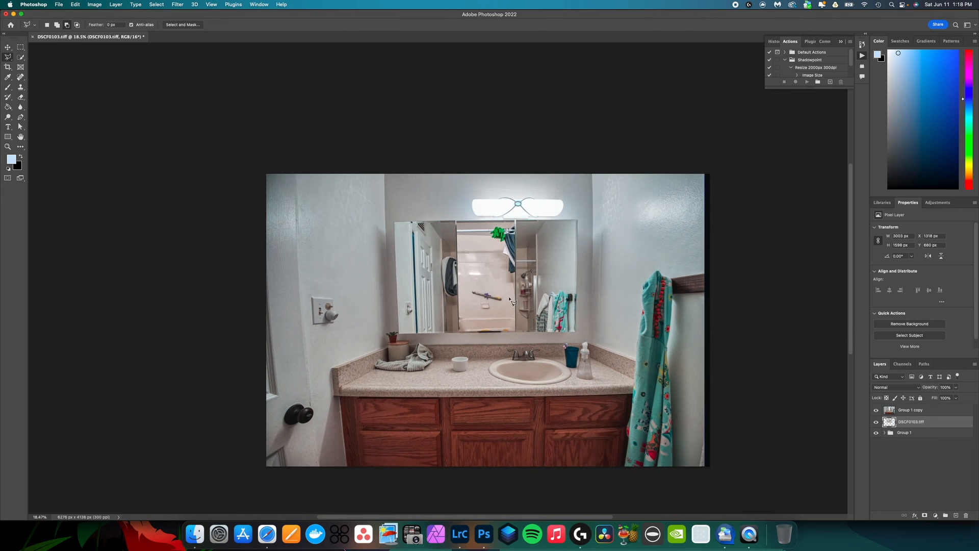